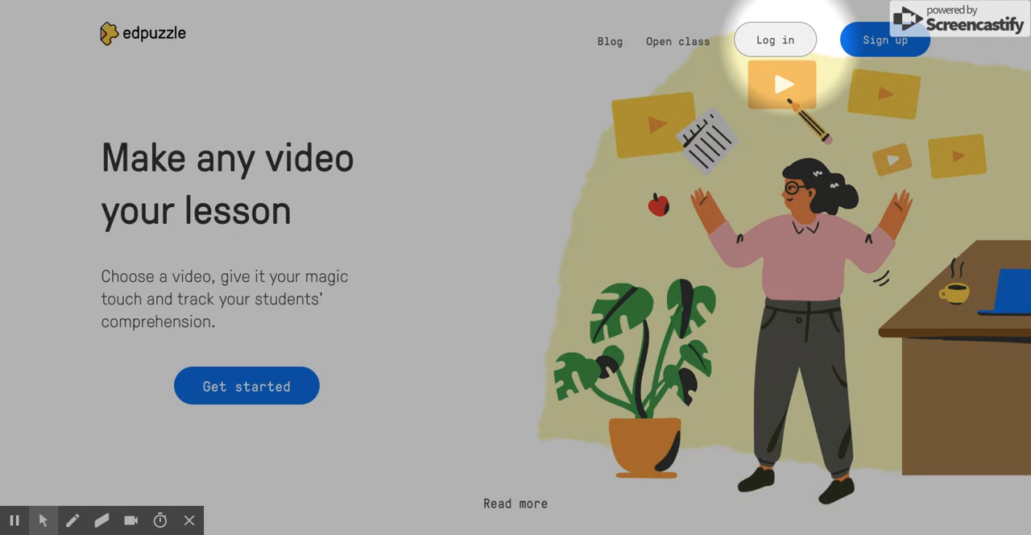
Log in as a teacher with the Google account.
click(778, 41)
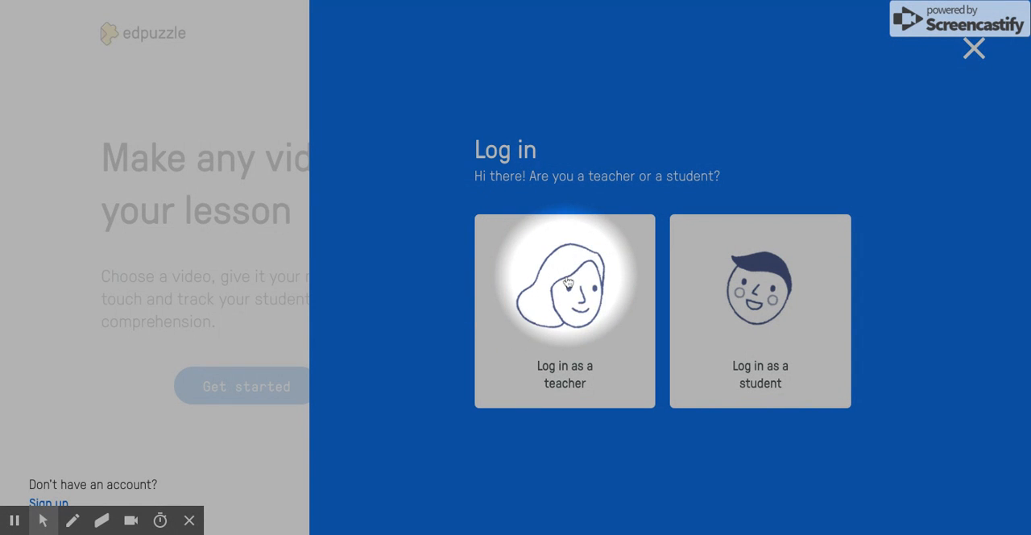
click(556, 348)
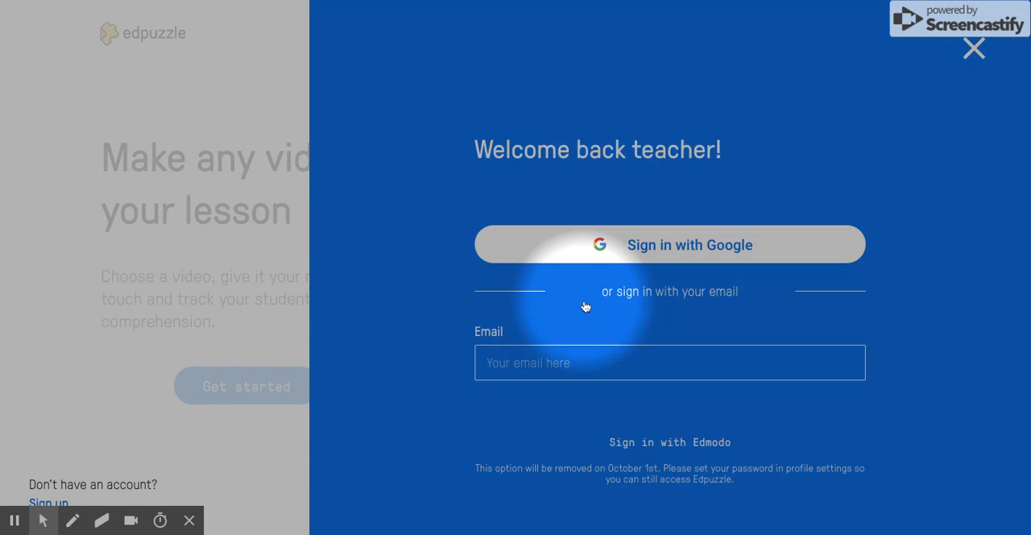
click(673, 252)
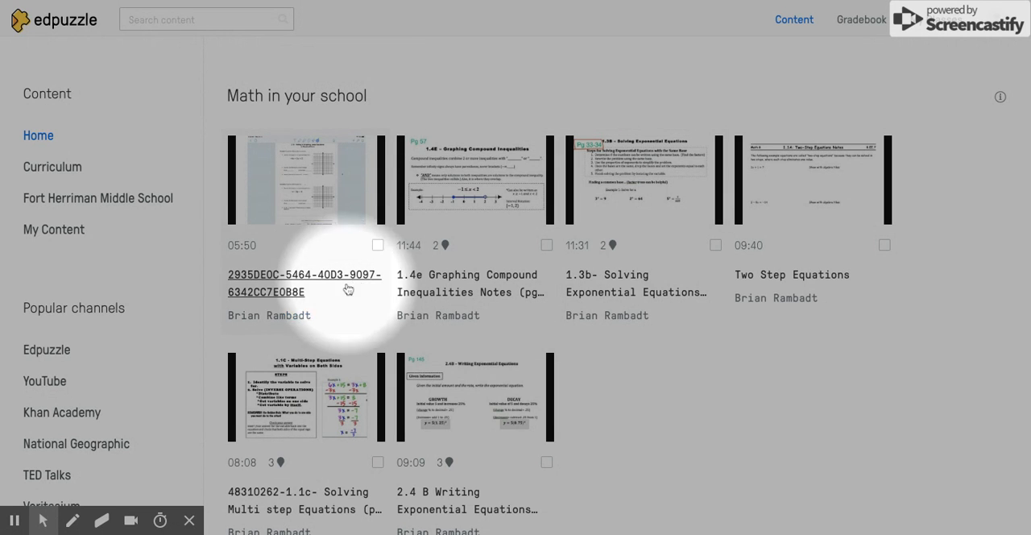
Open My Content, look through the saved videos and view the options for adding content.
click(60, 232)
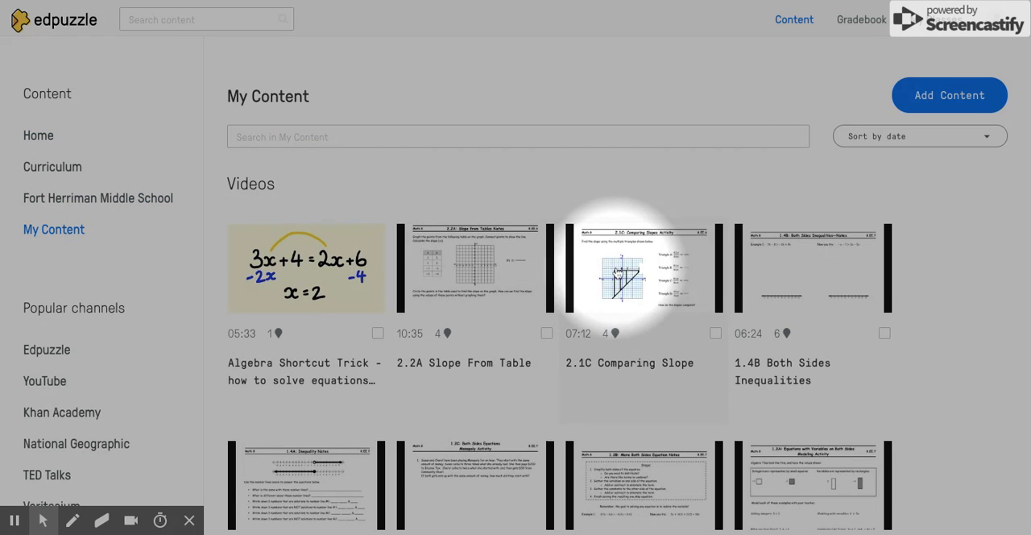
scroll(544, 320, down, 2)
scroll(544, 320, down, 5)
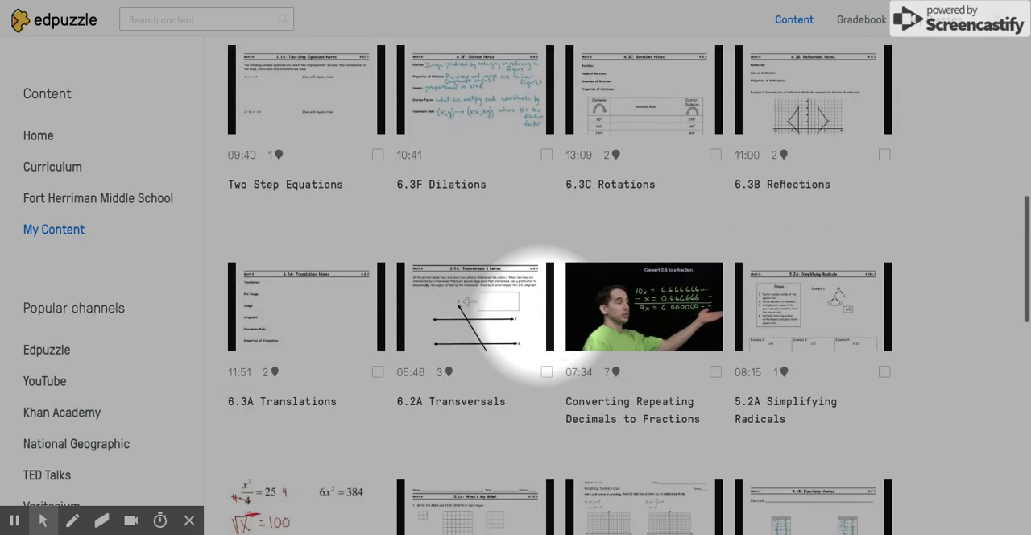
scroll(528, 322, down, 1)
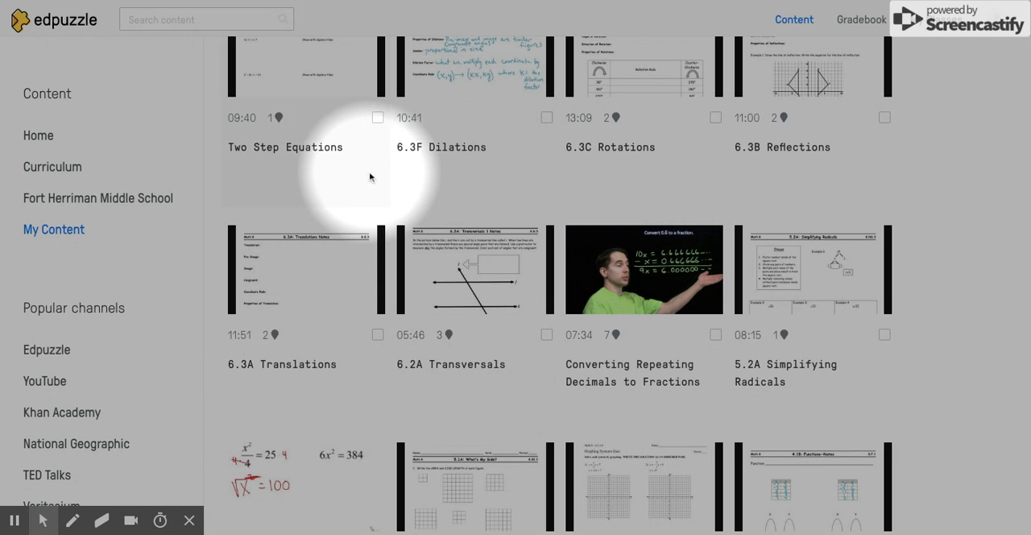
scroll(396, 245, up, 10)
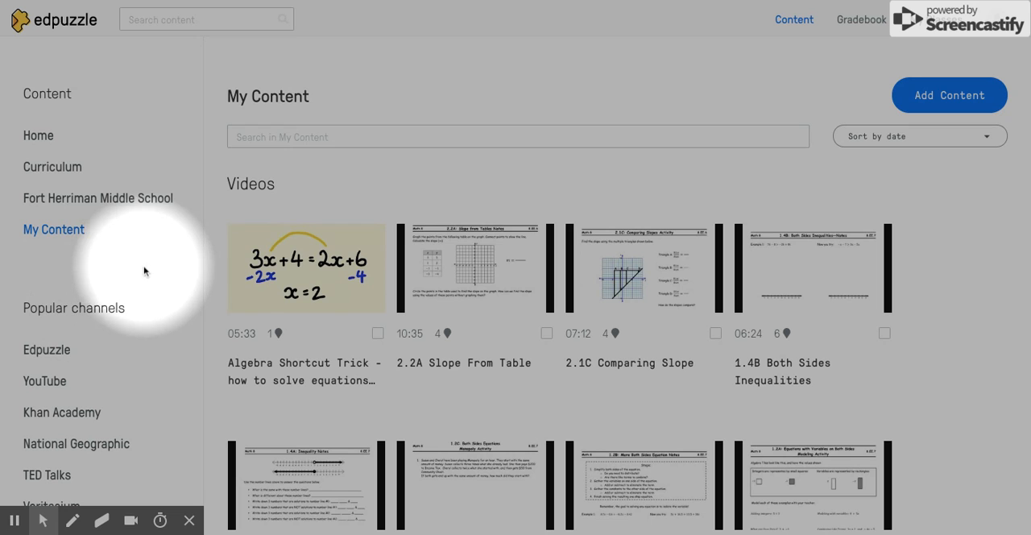
click(942, 102)
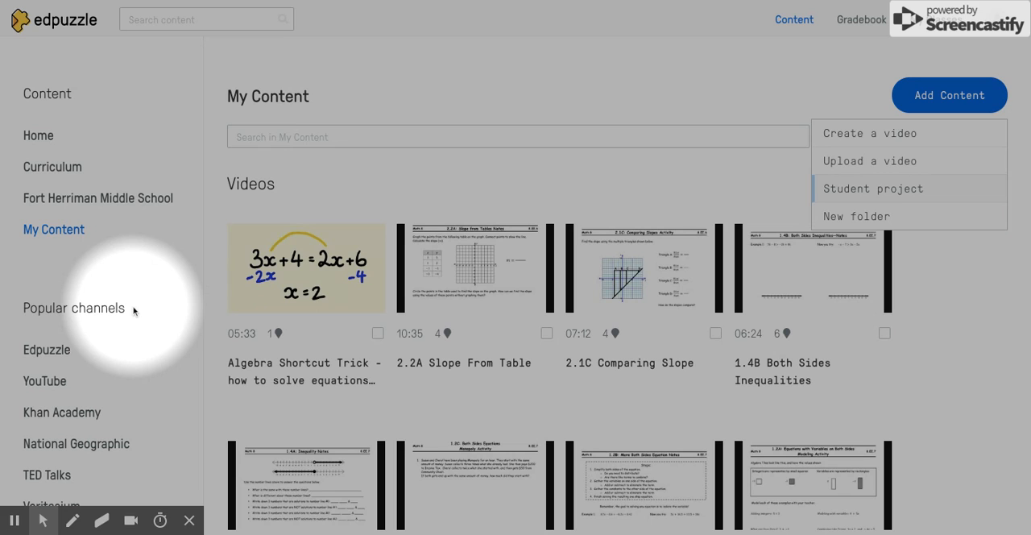
Search the YouTube channel for "types of clouds".
scroll(134, 312, down, 3)
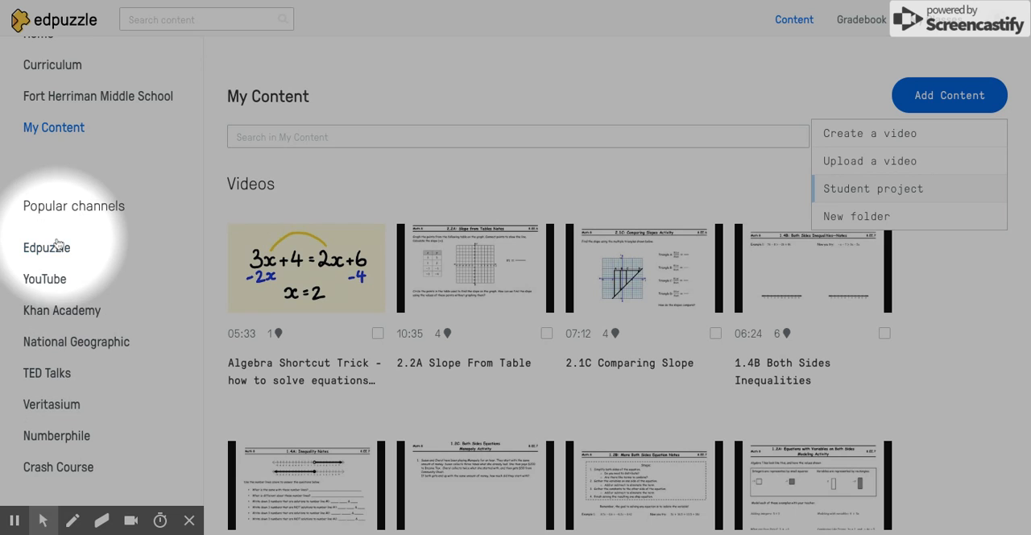
click(49, 278)
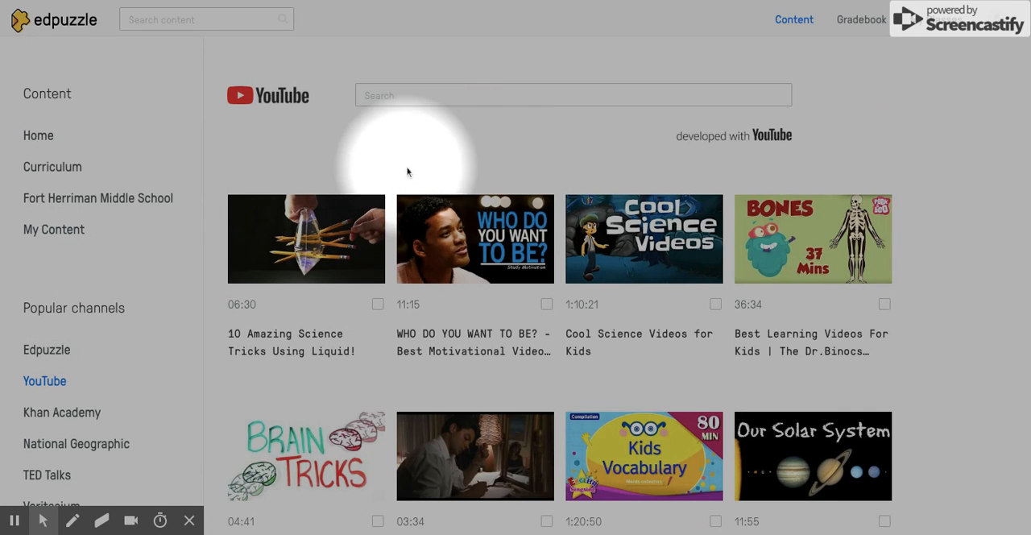
click(455, 94)
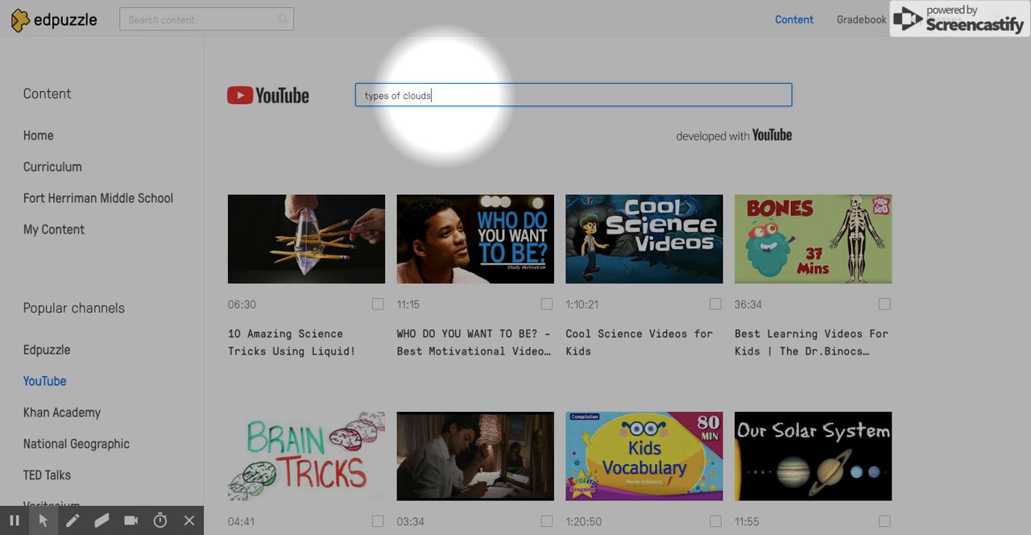
text(types of clouds)
key(Return)
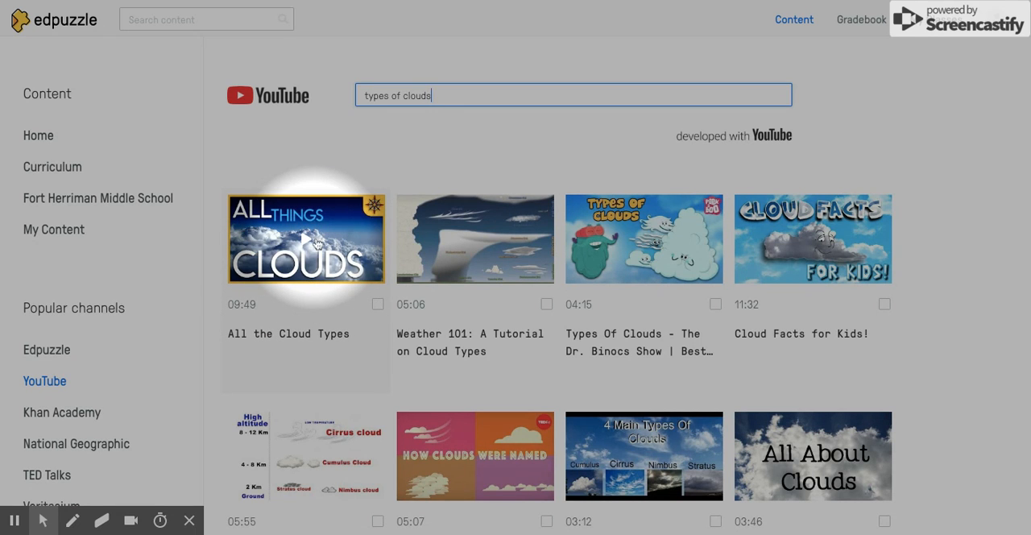
Open the "All the Cloud Types" video for editing, view its audio notes tool and switch to quizzes.
click(377, 304)
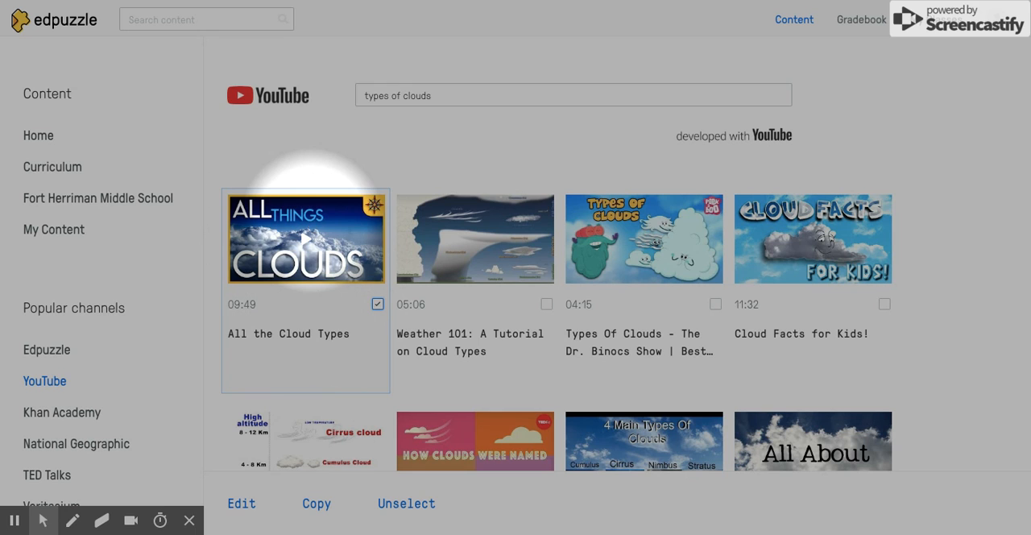
click(241, 504)
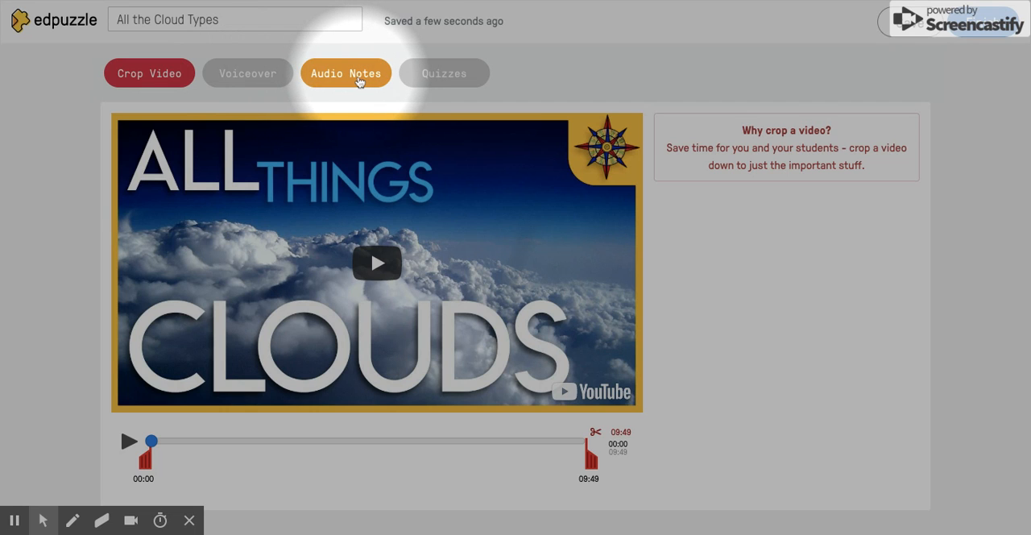
click(358, 81)
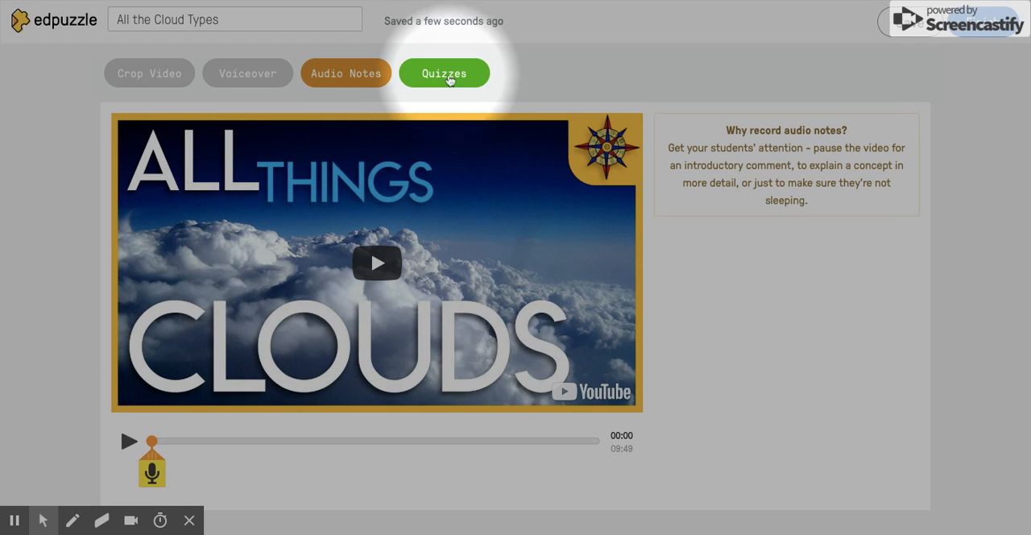
click(449, 79)
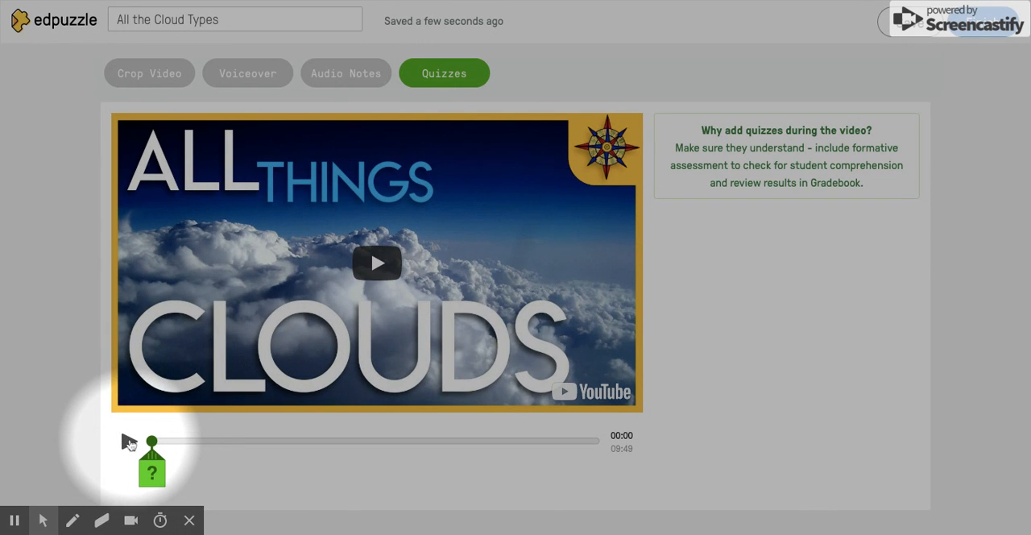
Insert a quiz item at about 2:02 in the video and view the open-ended, multiple-choice and comment forms.
click(129, 442)
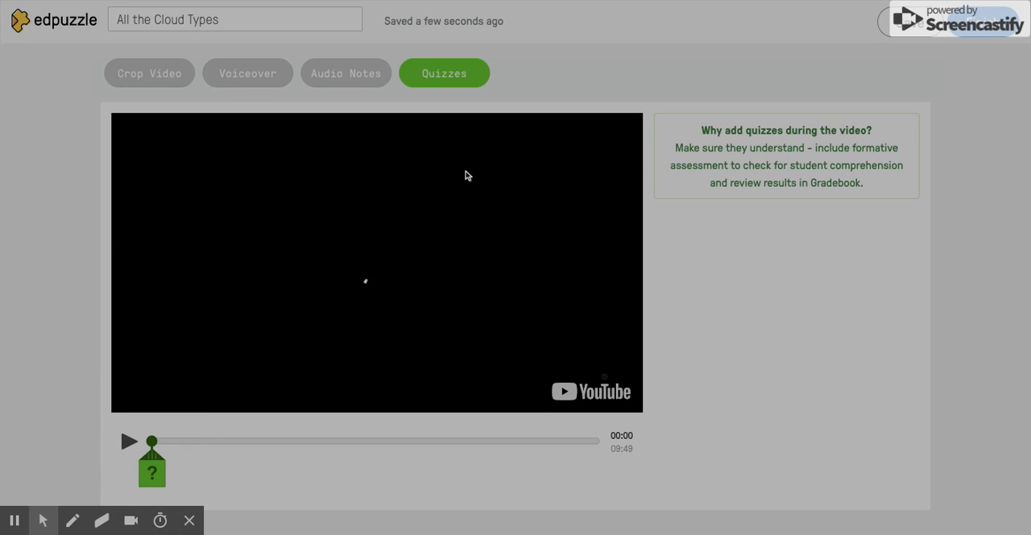
click(243, 441)
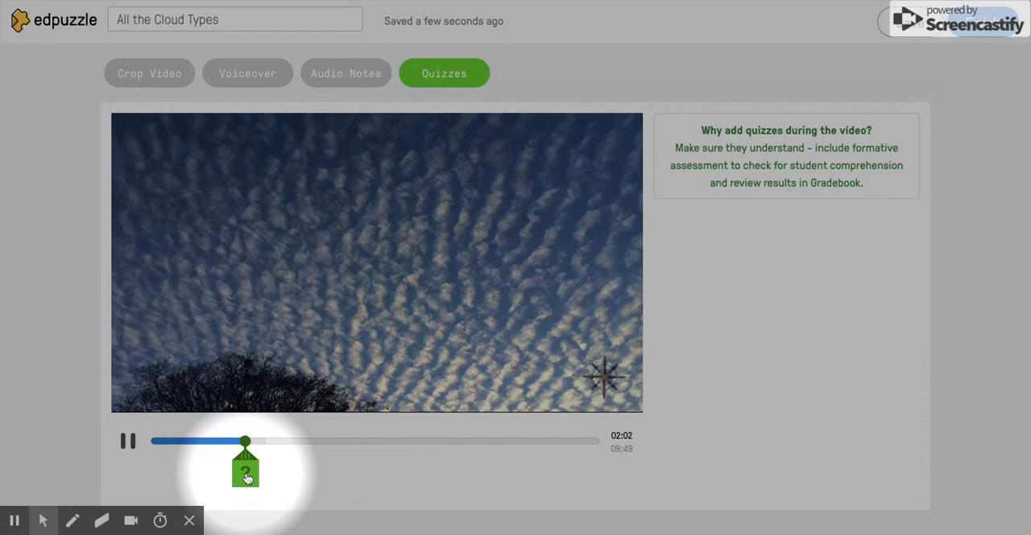
click(246, 474)
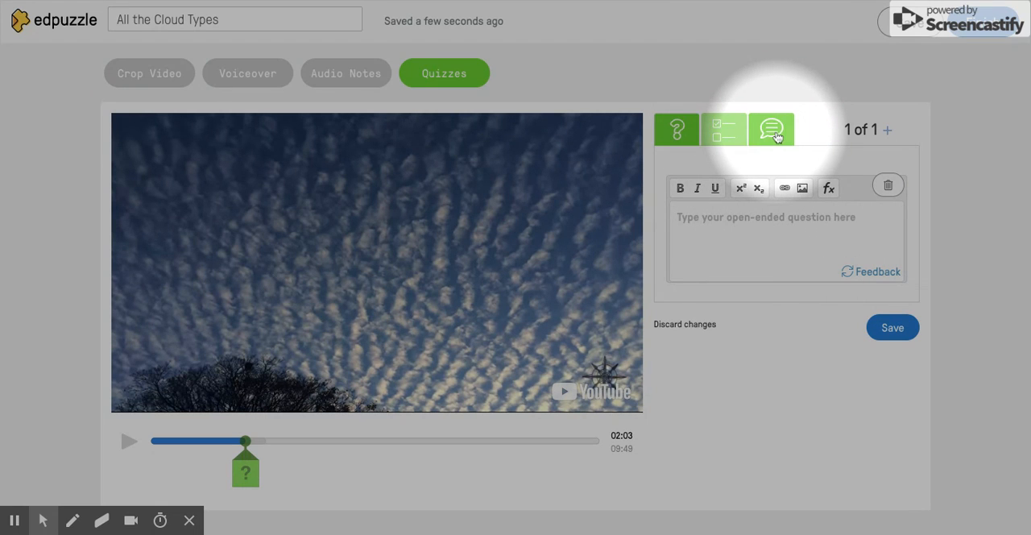
click(726, 137)
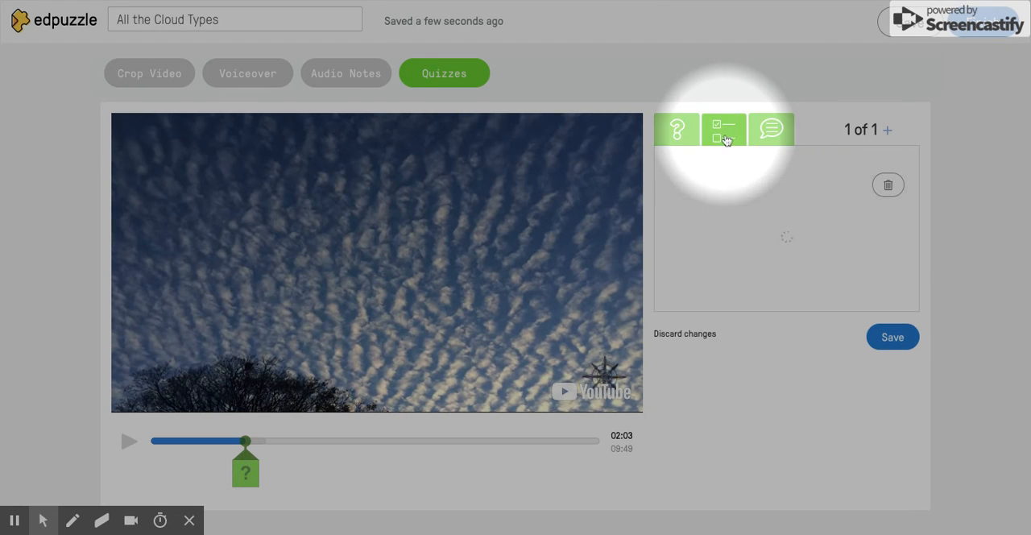
click(775, 133)
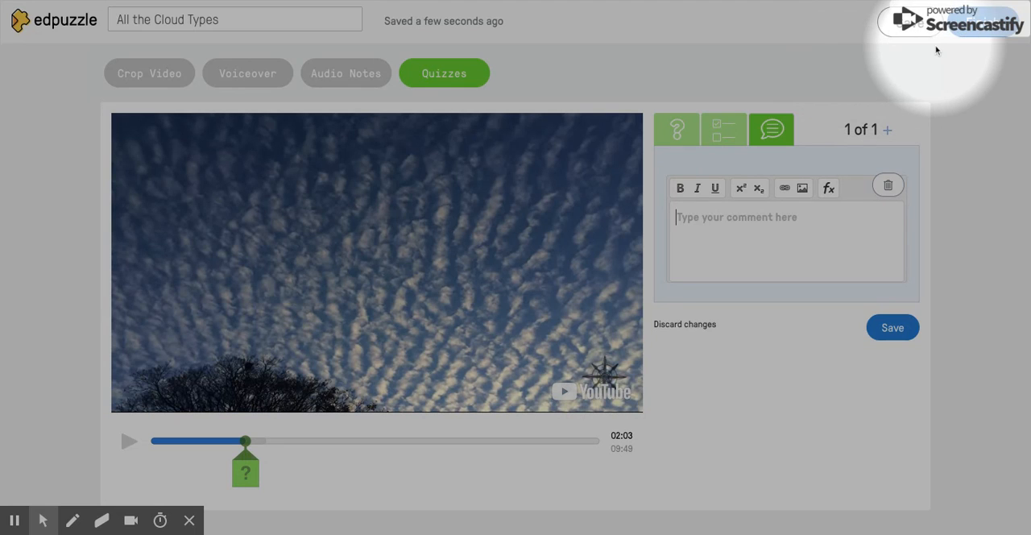
View the class assignment options for the edited cloud video, and return to My Content.
click(985, 23)
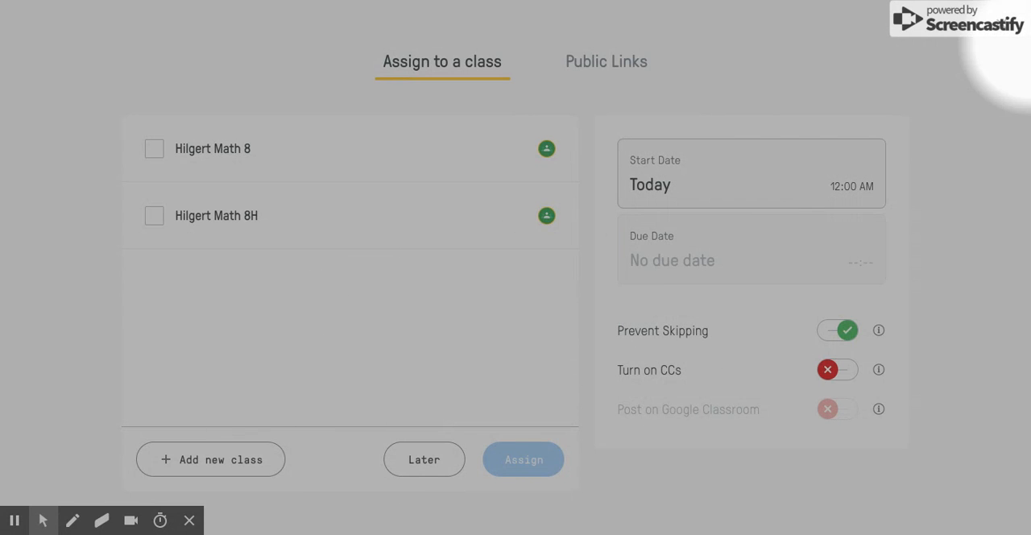
click(1003, 29)
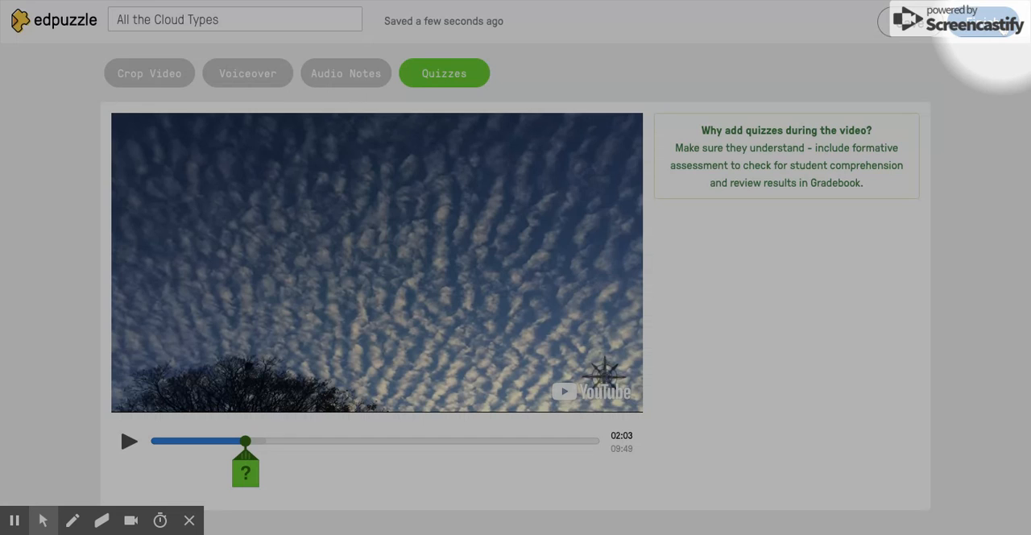
click(64, 21)
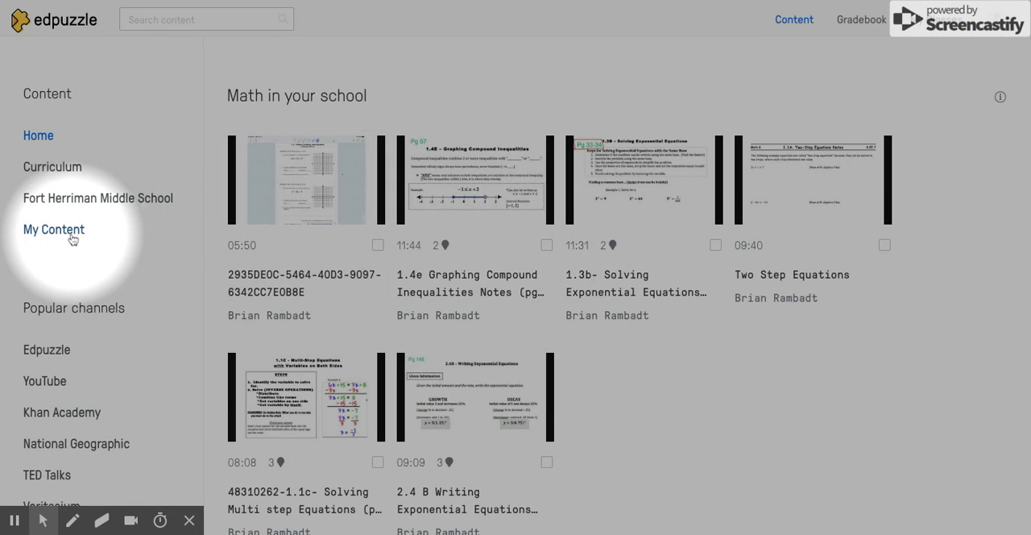
click(69, 236)
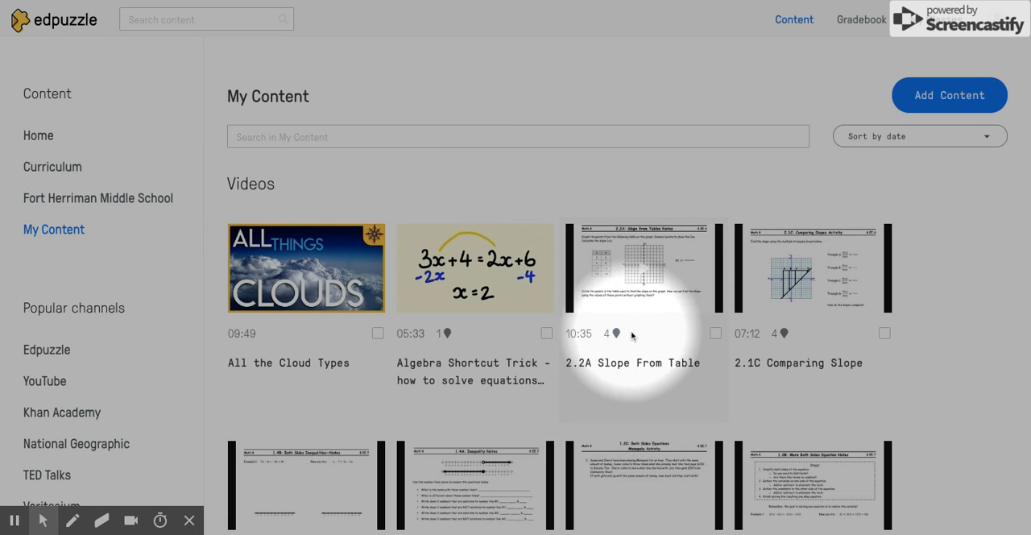
mouse_move(618, 342)
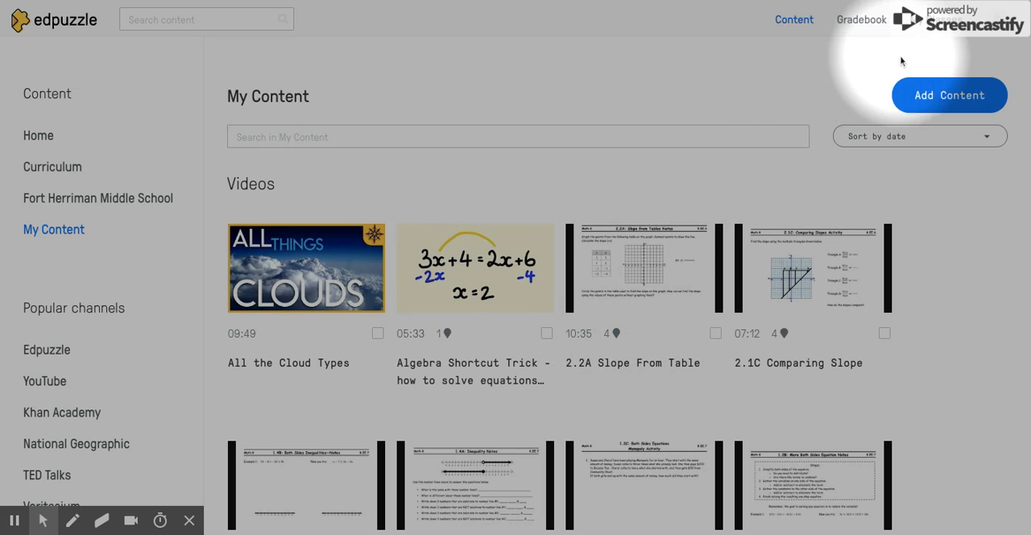
Open the "2.2A Slope From Table" assignment in the Math 8 class and check how much each student has watched.
click(944, 21)
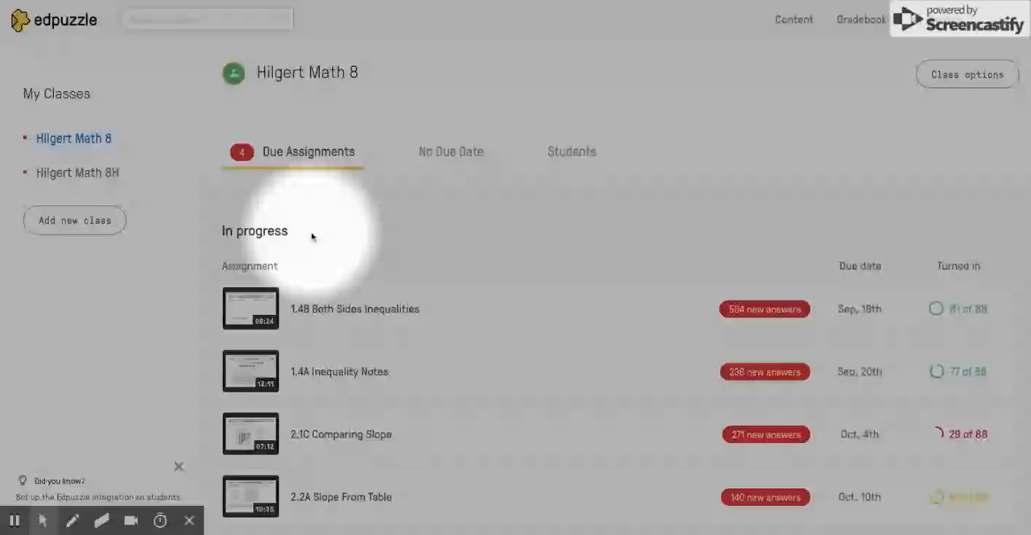
scroll(312, 235, down, 2)
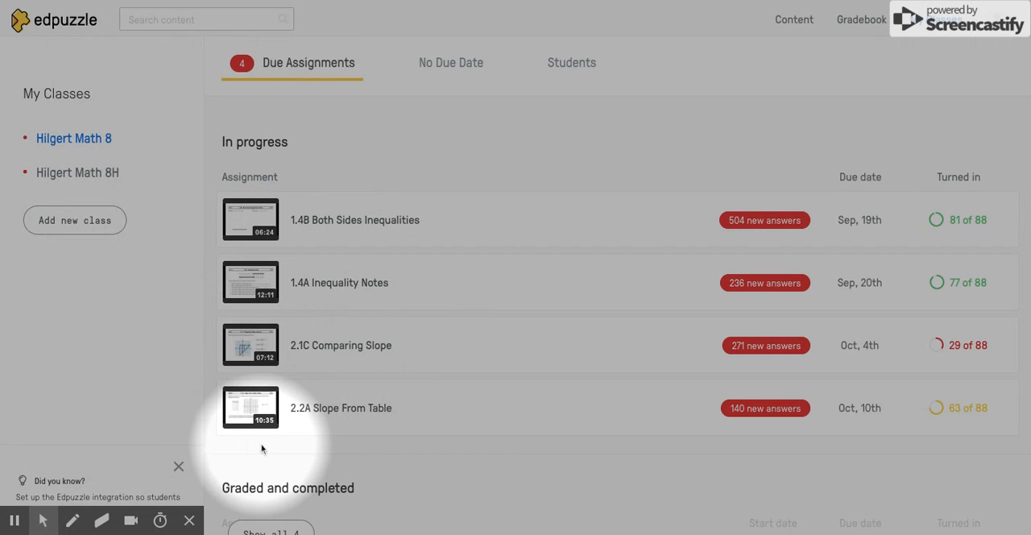
click(384, 422)
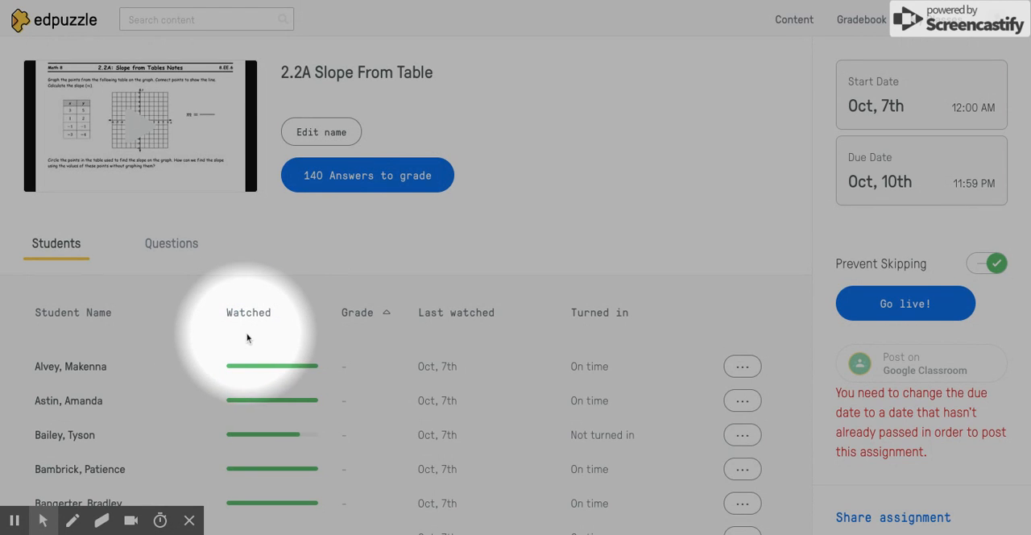
mouse_move(274, 368)
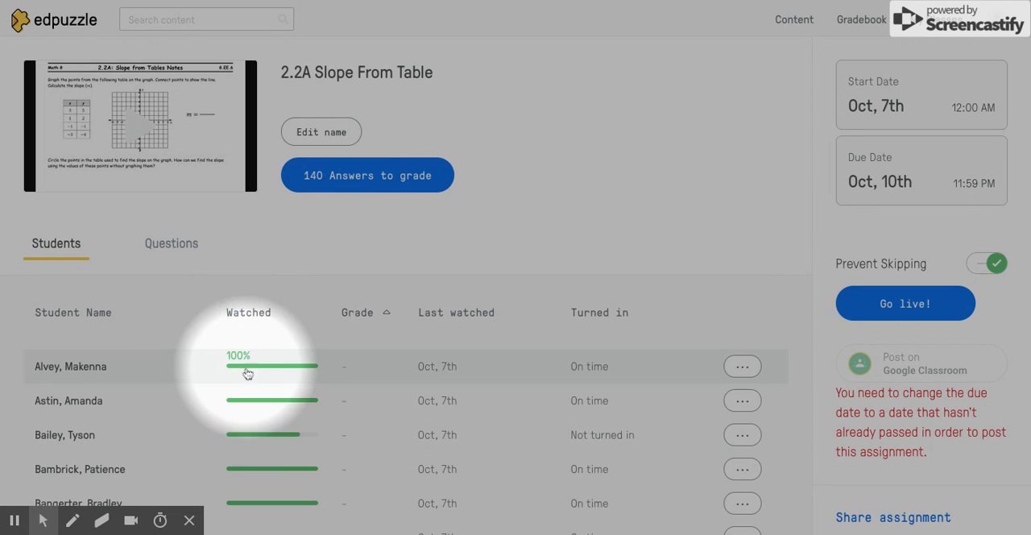
mouse_move(260, 439)
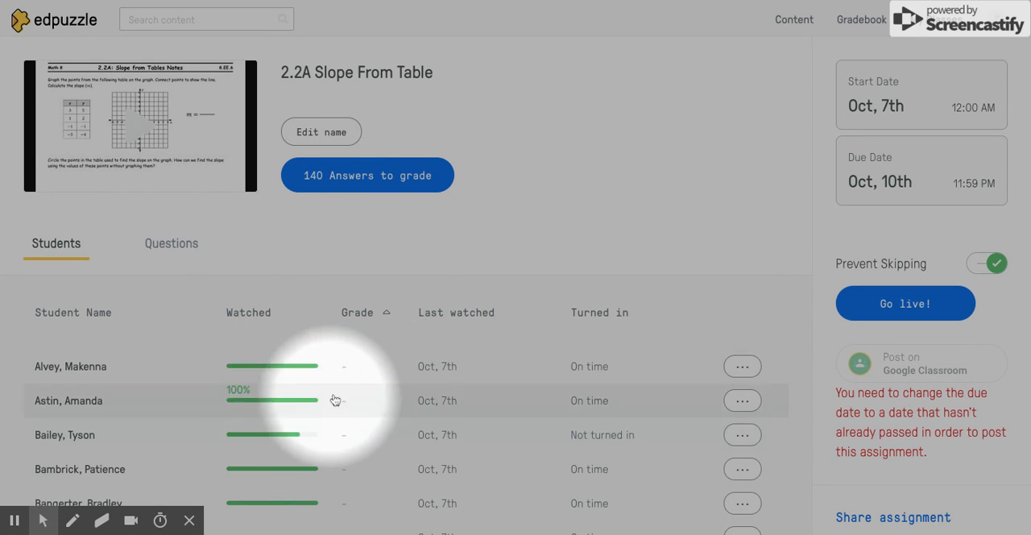